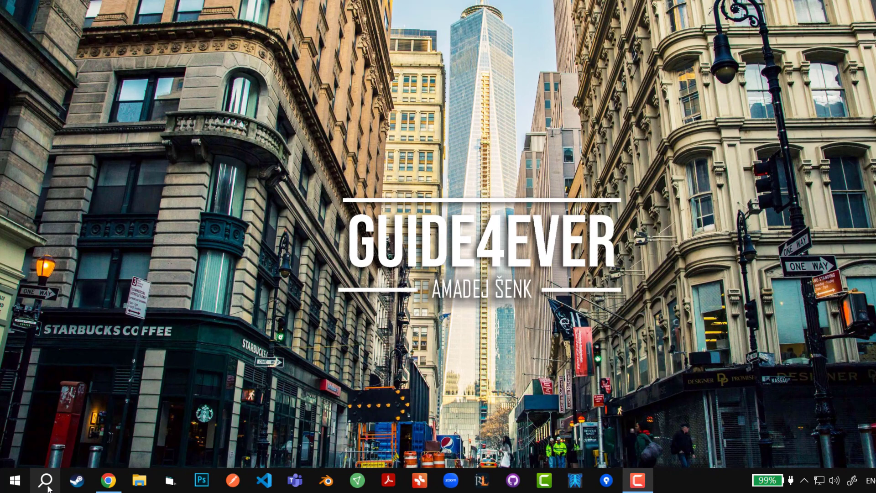
- Search Windows for 'steam' and launch the Steam app as administrator
click(41, 481)
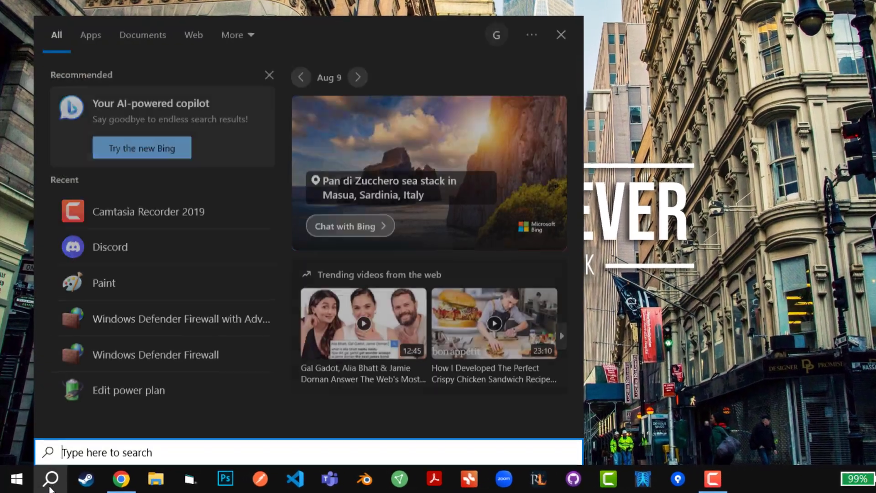
text(steam)
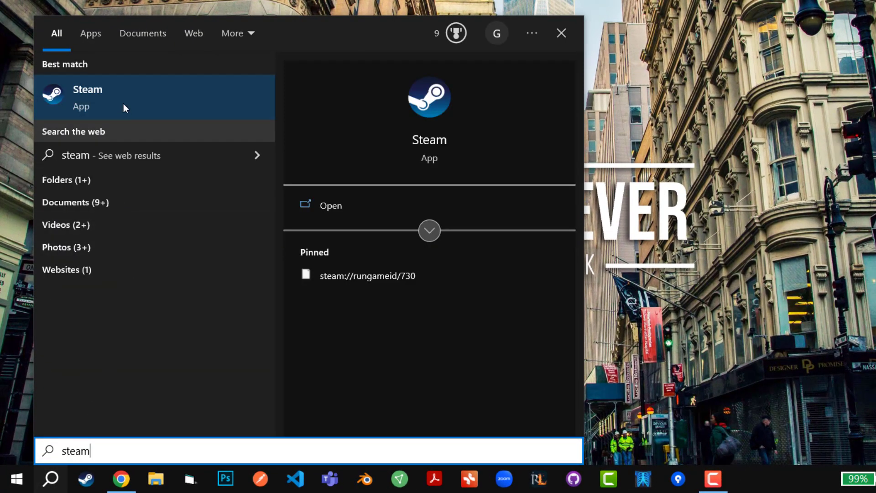
right_click(89, 98)
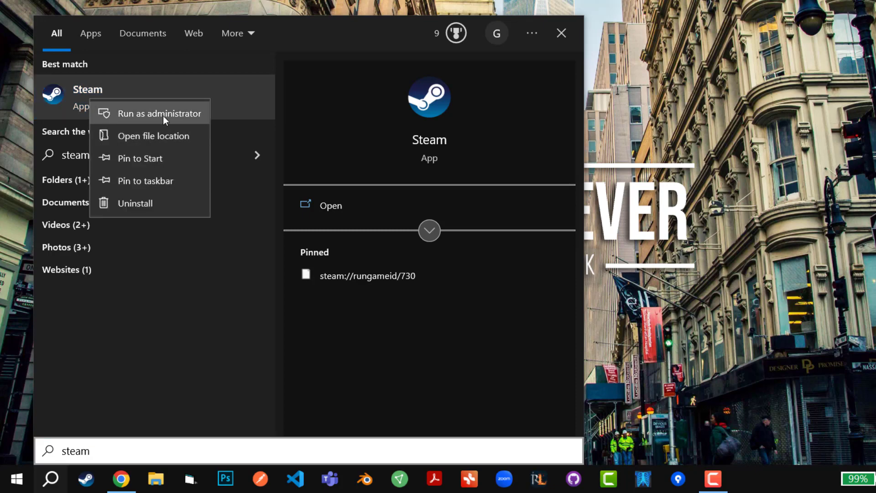
click(162, 116)
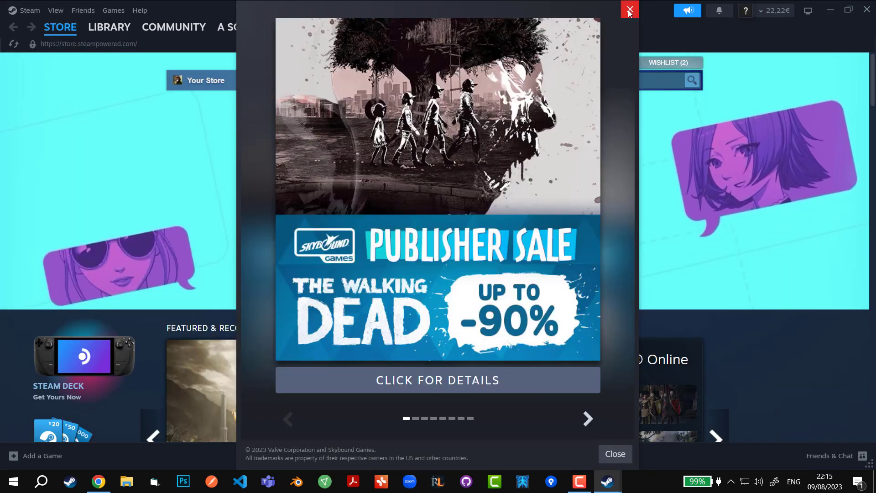
- Dismiss the sale pop-up, restore the Steam window from full screen, and go to the Library
click(630, 10)
drag(630, 20, 430, 59)
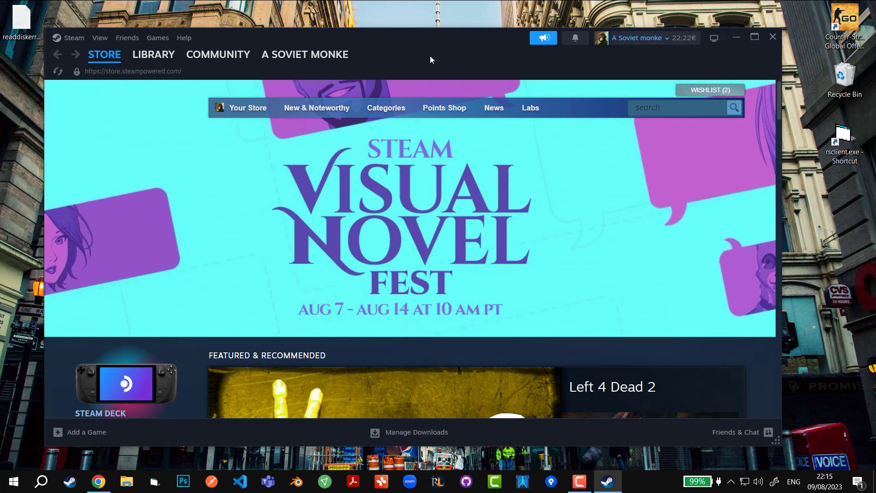
click(161, 57)
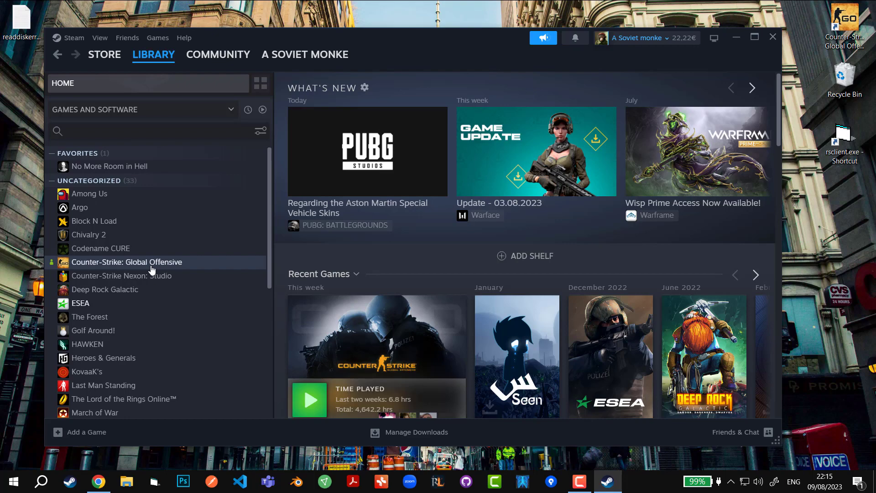
- Open the Installed Files page in Counter-Strike: Global Offensive's Properties
right_click(151, 267)
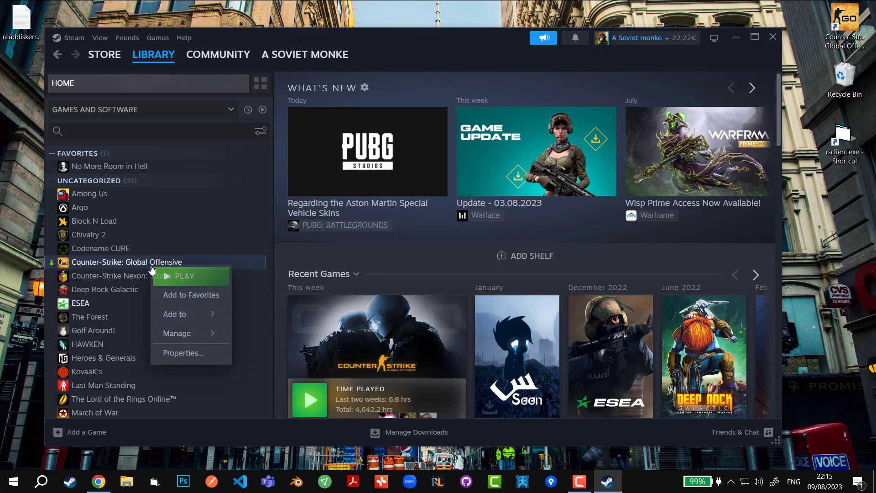
click(185, 352)
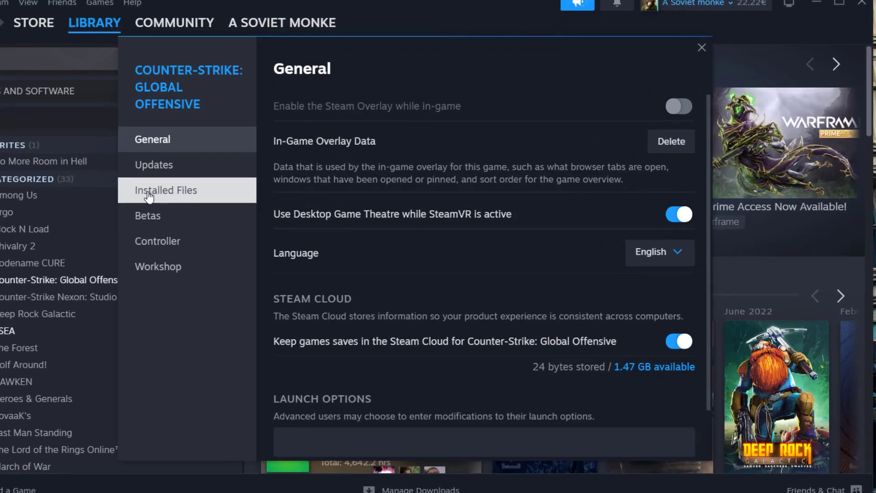
click(193, 197)
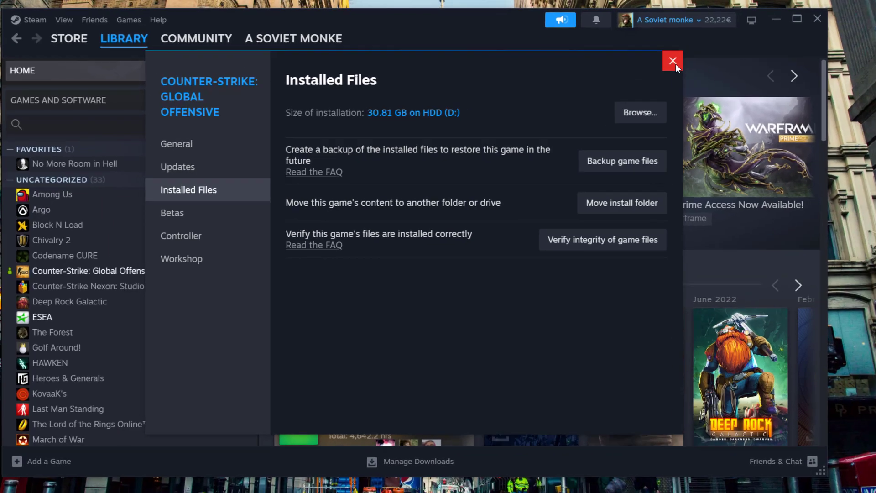
- Close the CS:GO Properties window and open Steam Settings on the Downloads page
click(703, 49)
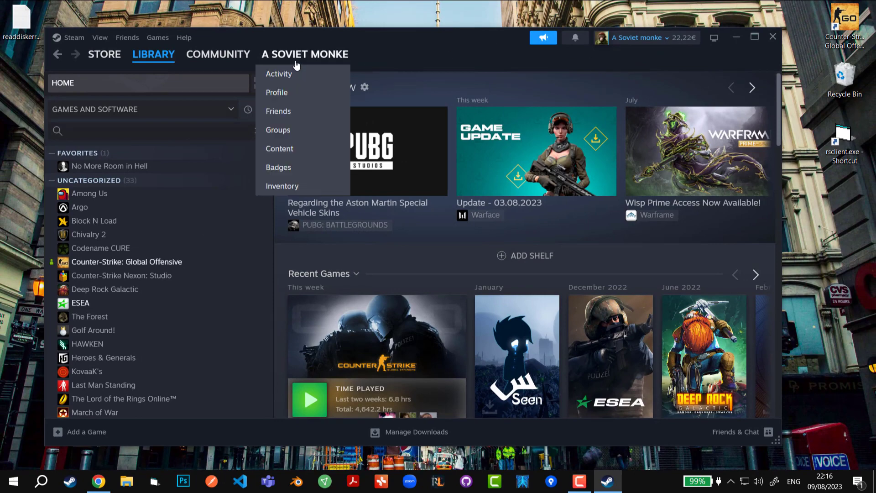
click(63, 40)
click(78, 151)
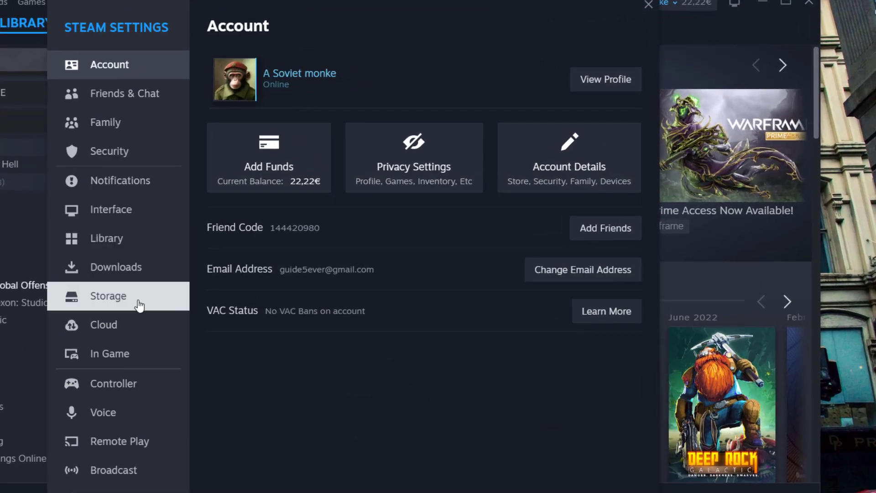
click(144, 276)
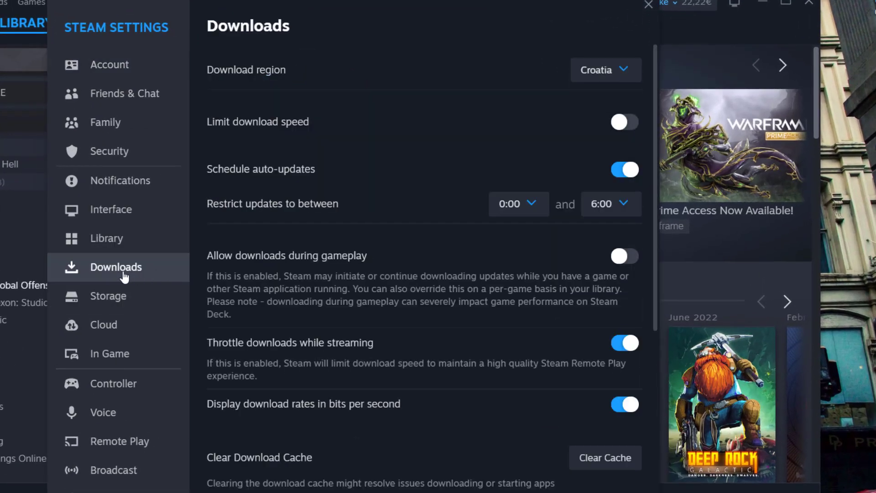
- Clear Steam's download cache and confirm the prompt
scroll(361, 241, down, 5)
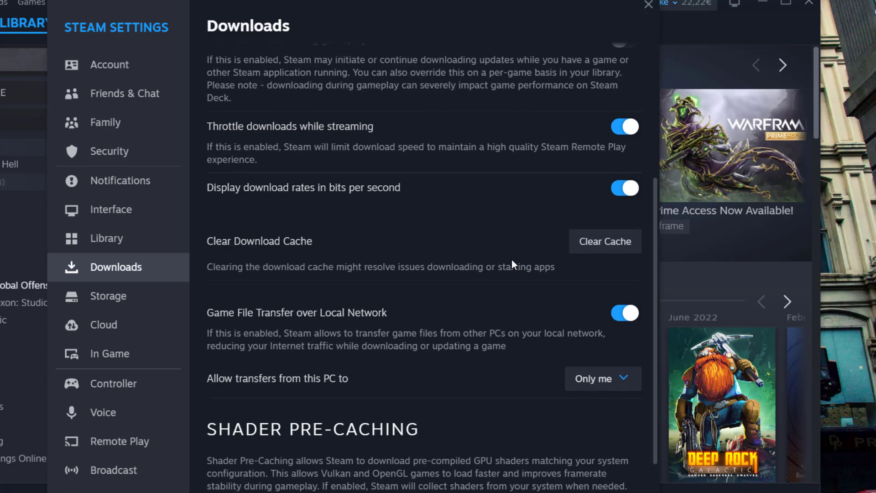
click(612, 248)
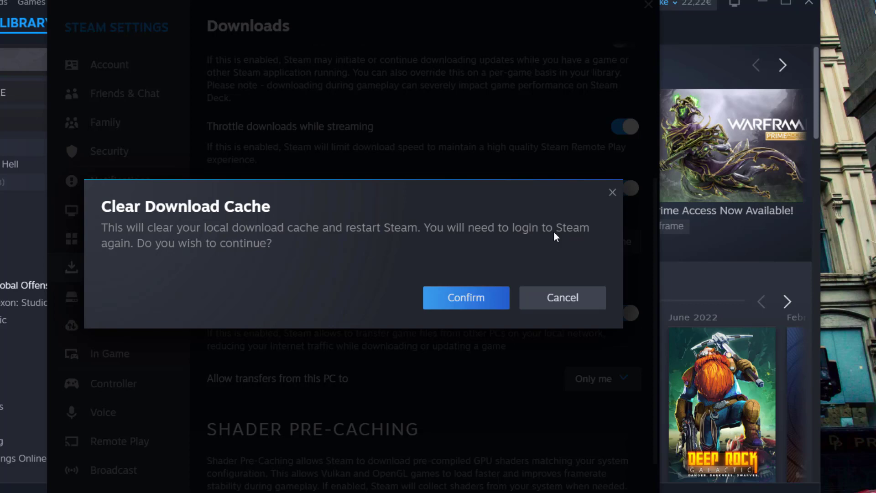
click(610, 195)
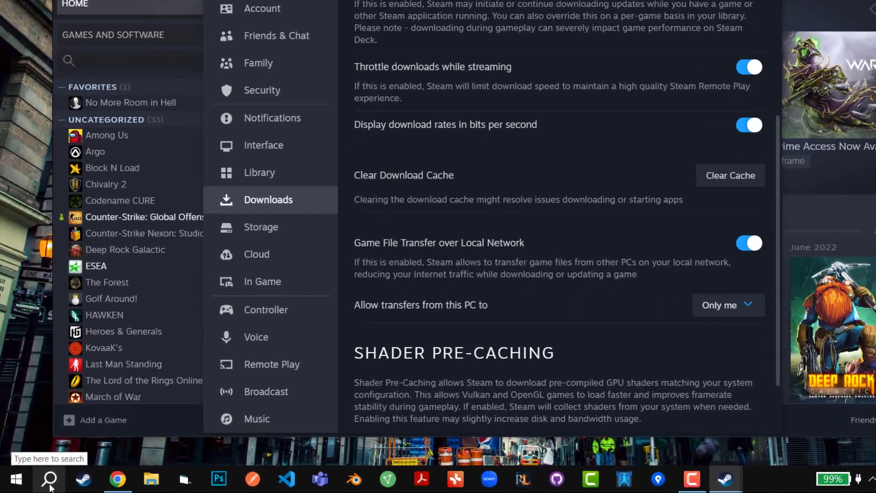
- Search Windows for 'windows' and open Windows Defender Firewall with Advanced Security
click(41, 480)
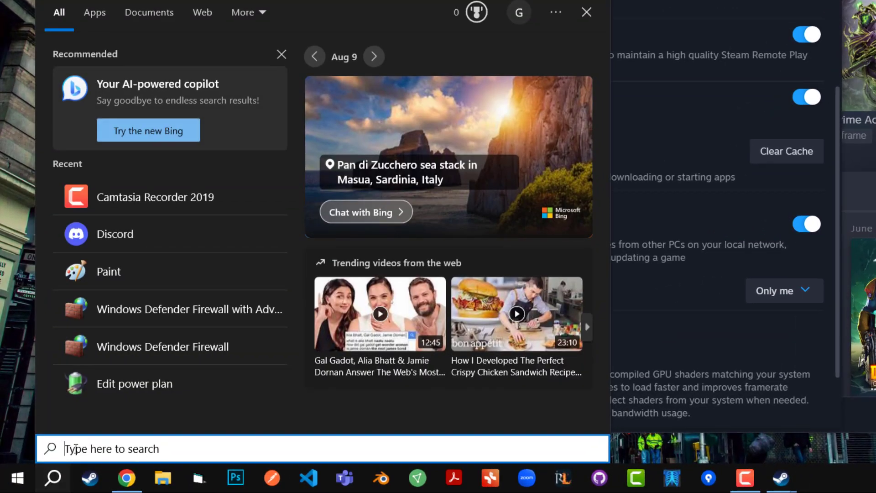
text(windows)
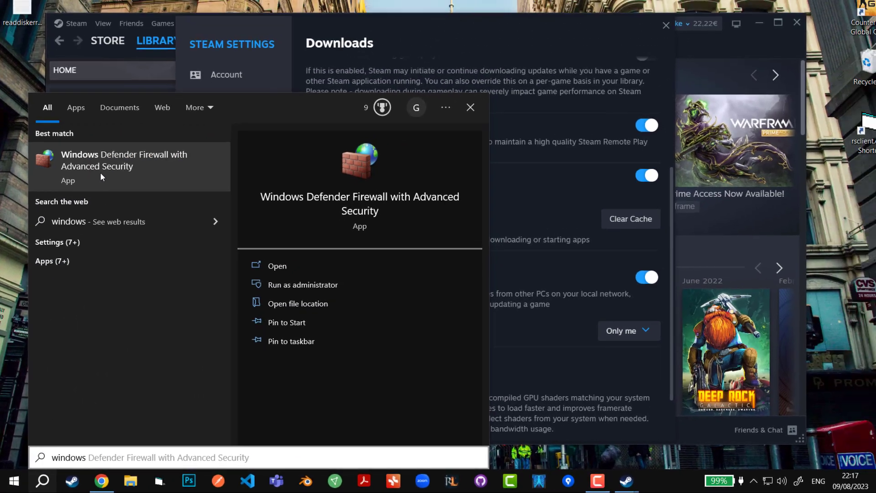
click(121, 110)
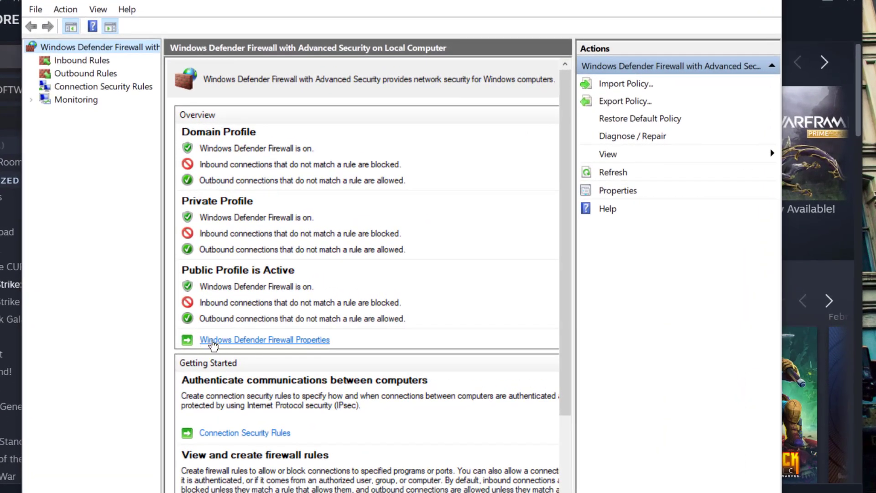
- Set the Domain Profile firewall state to Off in Firewall Properties and apply it
click(289, 342)
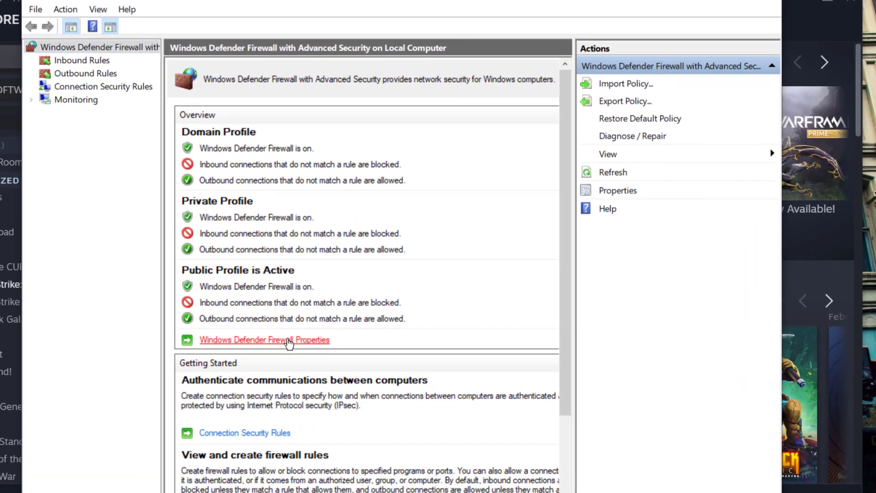
click(406, 188)
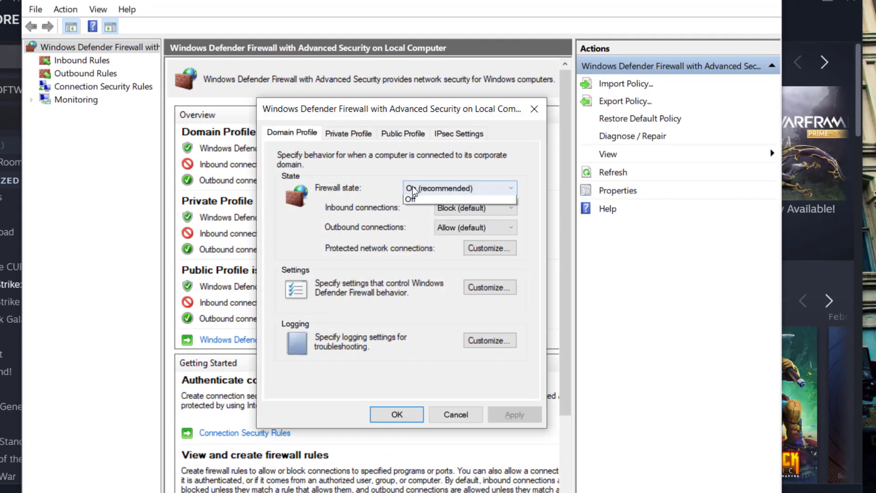
click(421, 209)
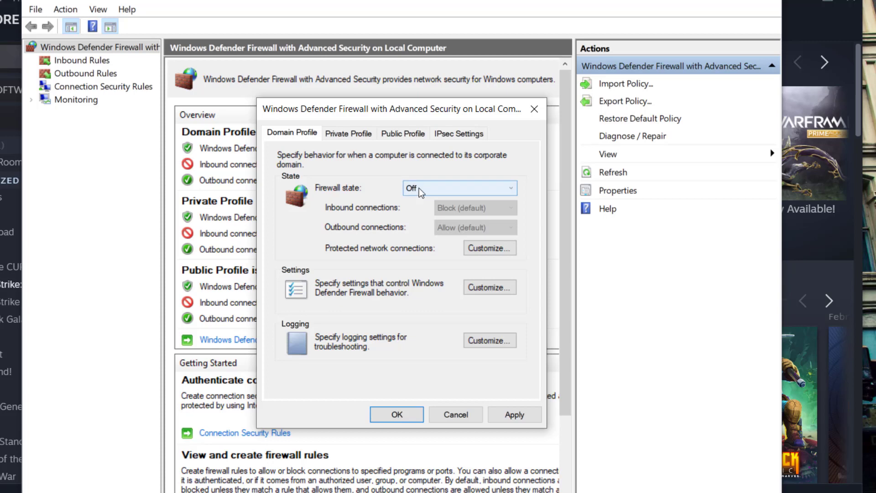
click(417, 188)
click(411, 209)
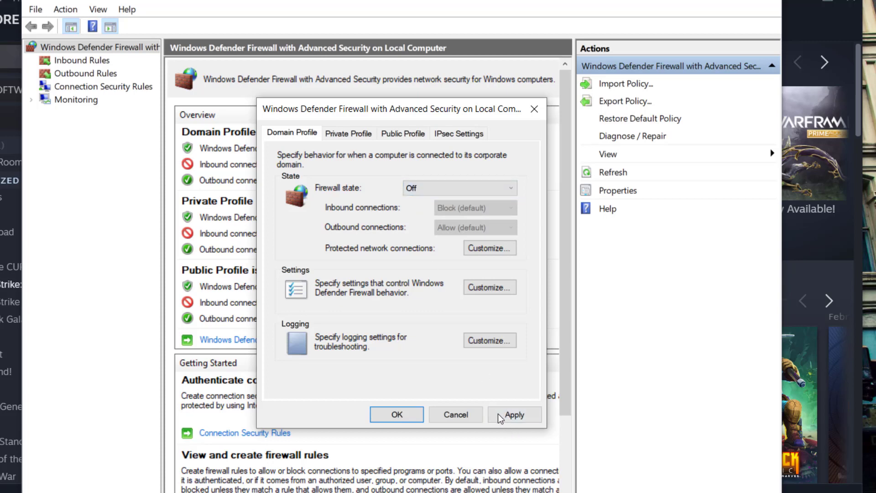
click(497, 417)
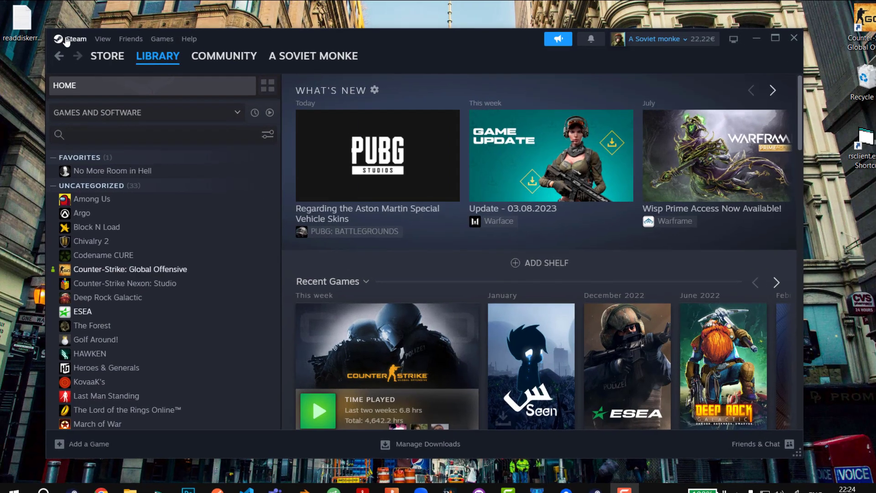
- In Steam Settings > Storage, select the HDD (D:) drive and open the D:\SteamLibrary folder's options
click(67, 39)
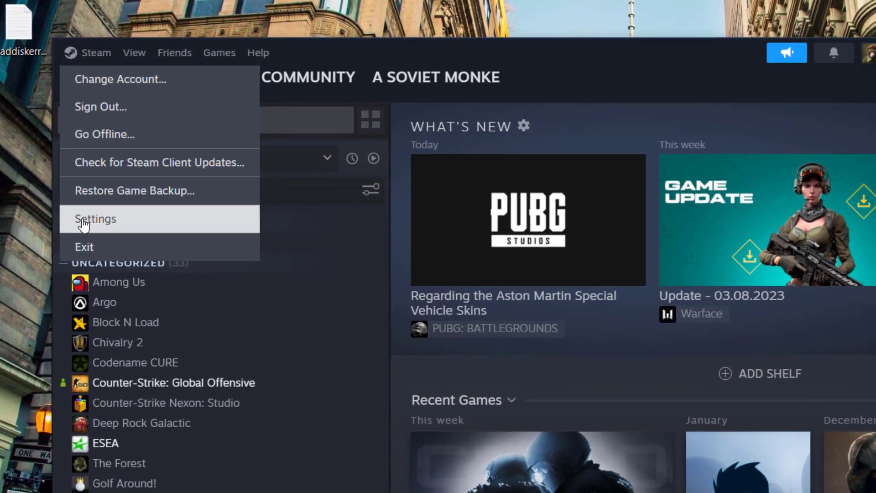
click(110, 225)
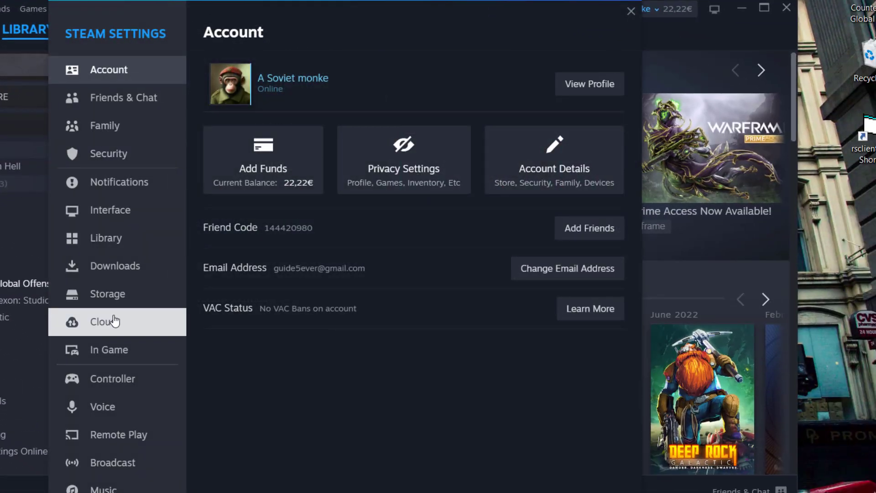
click(114, 295)
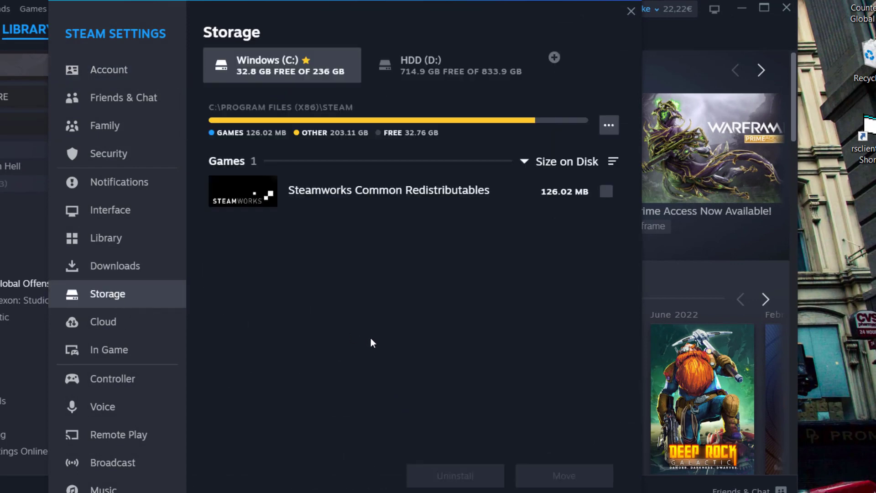
click(383, 68)
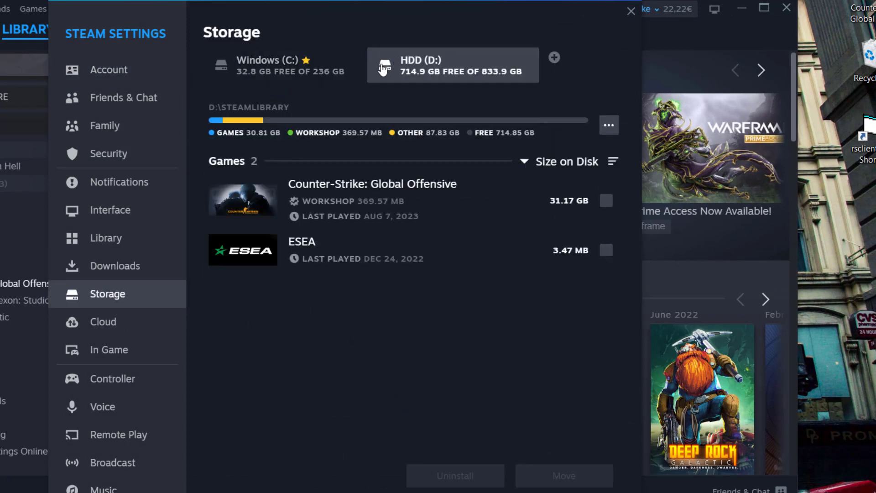
click(609, 126)
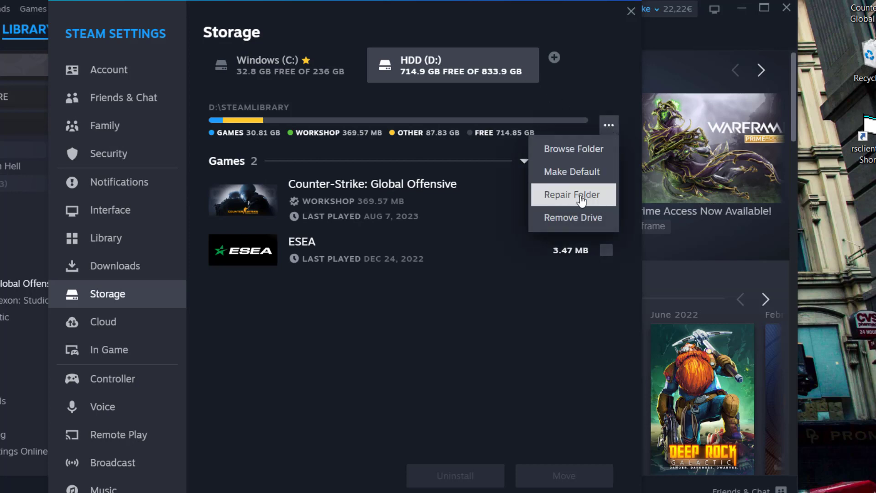